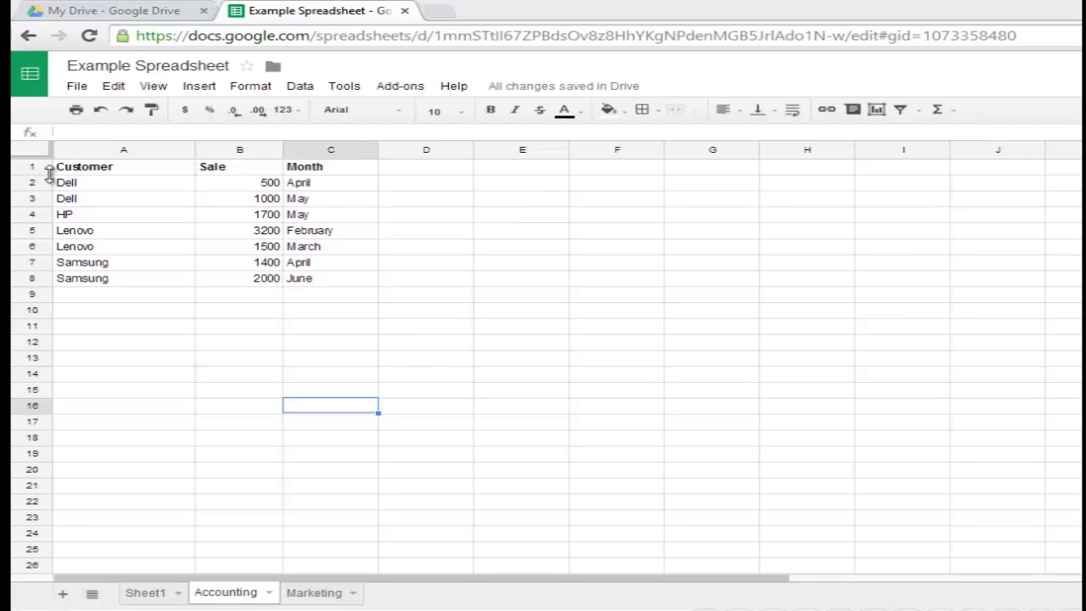
click(153, 87)
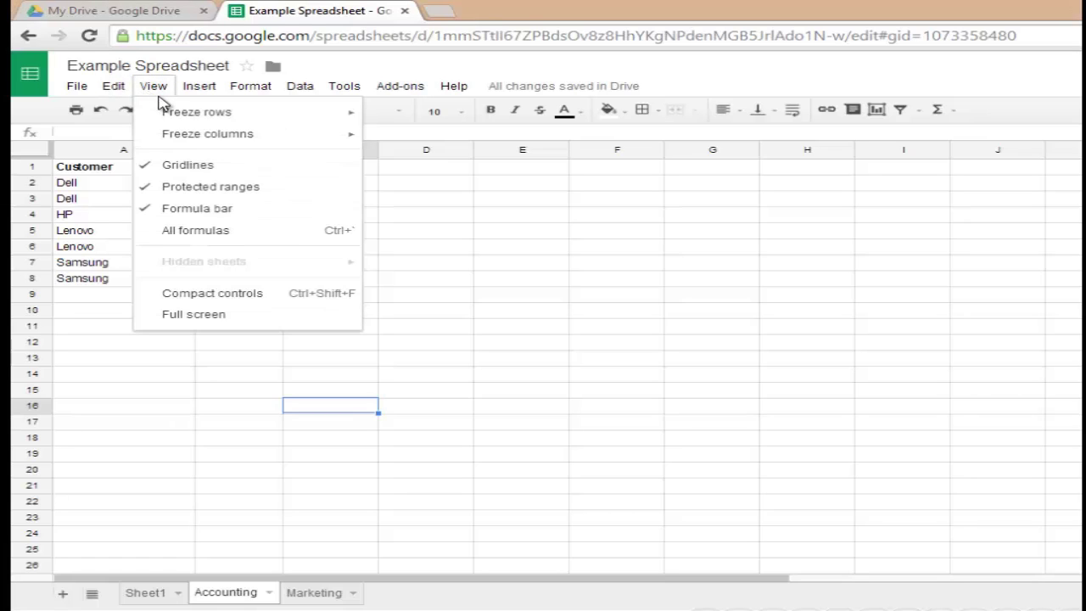
mouse_move(189, 121)
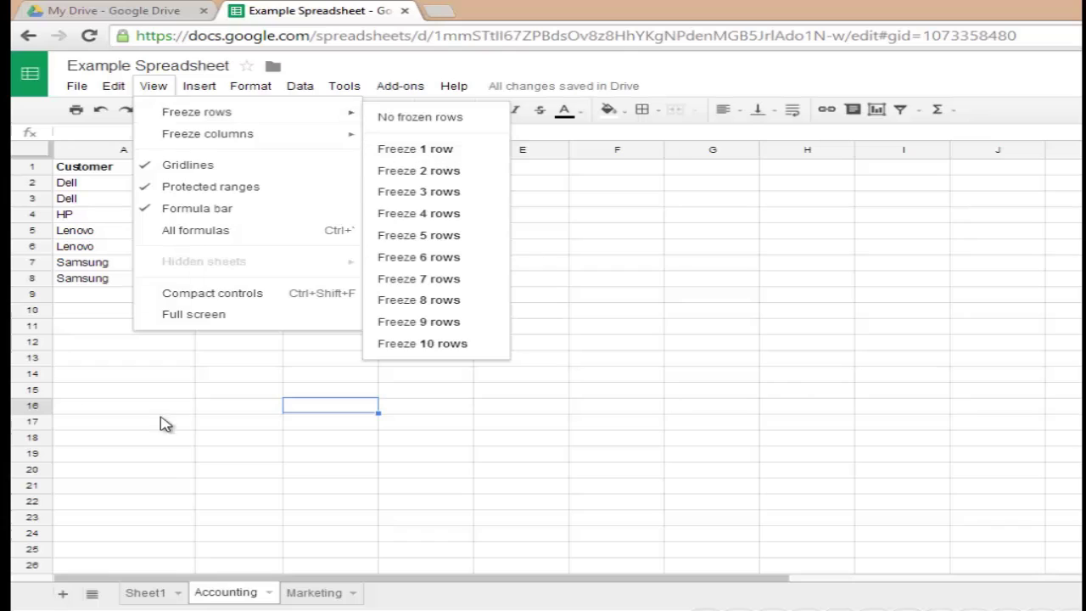
click(157, 452)
click(114, 168)
click(230, 169)
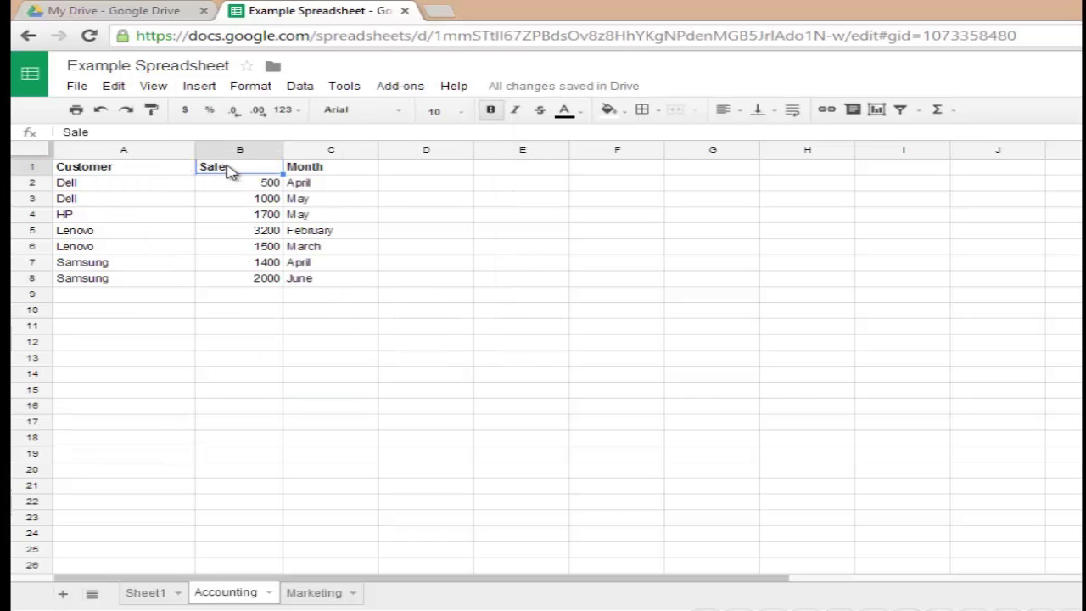
click(330, 169)
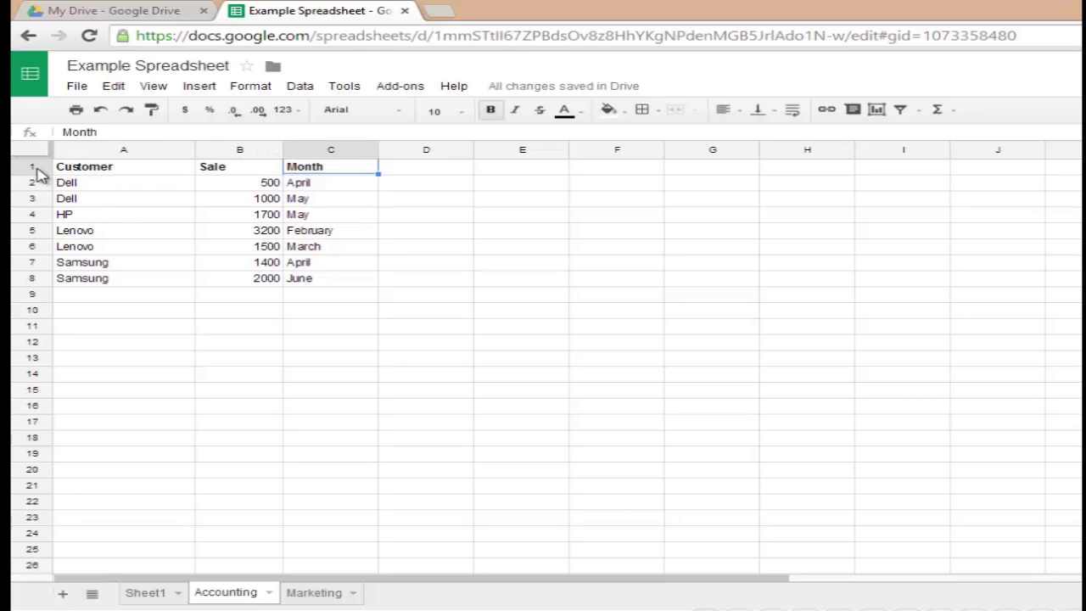
Freeze one row so the Customer, Sale and Month header row of the Accounting sheet stays fixed.
click(164, 98)
mouse_move(170, 113)
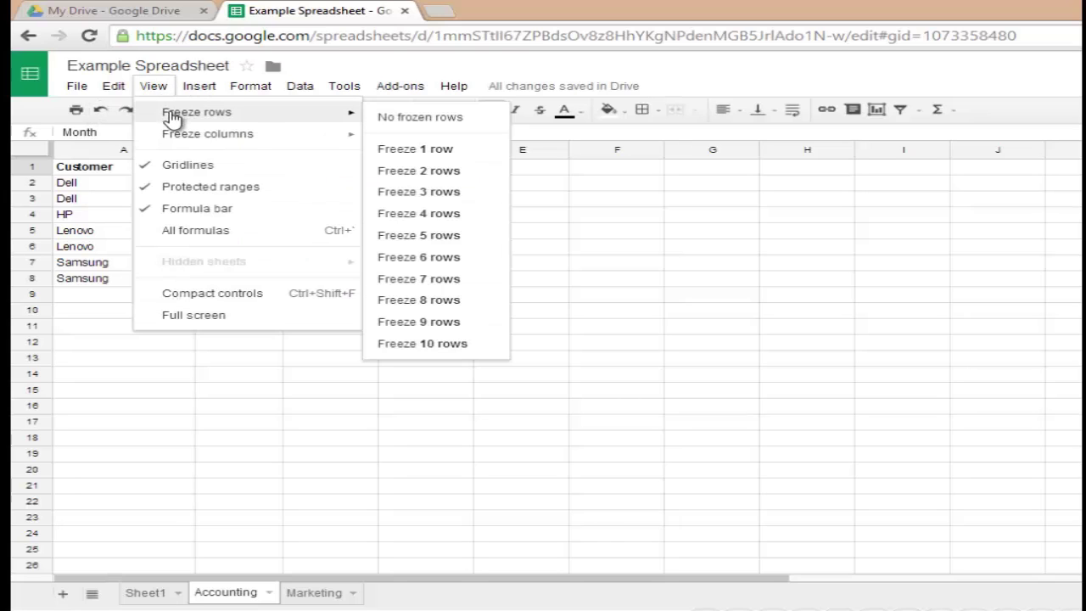
click(439, 151)
click(361, 331)
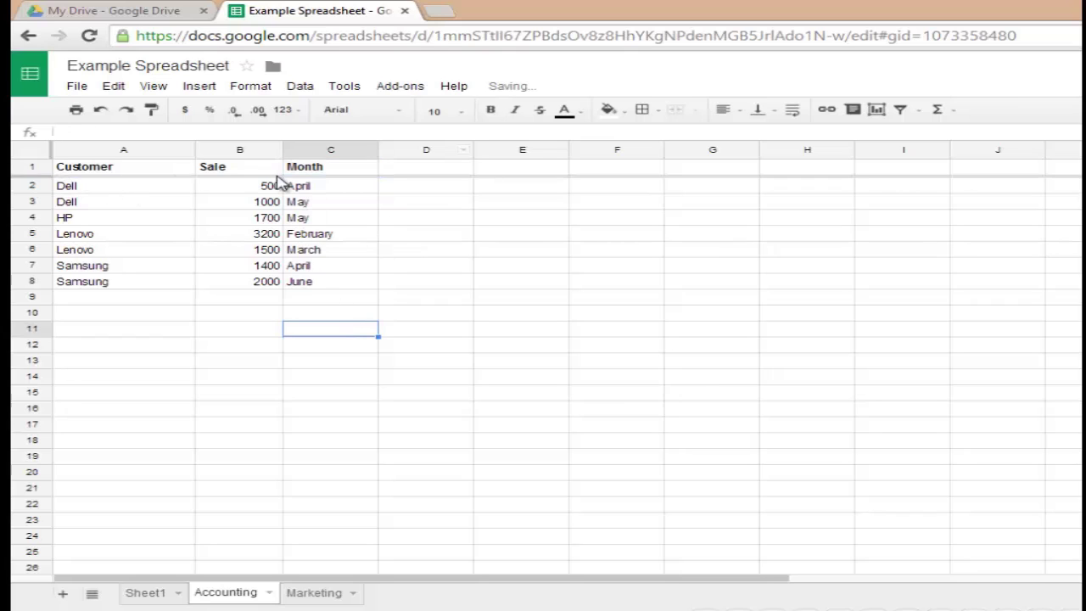
Move down column C from the last data row past row 26 and back up to the header to examine the frozen row.
click(306, 281)
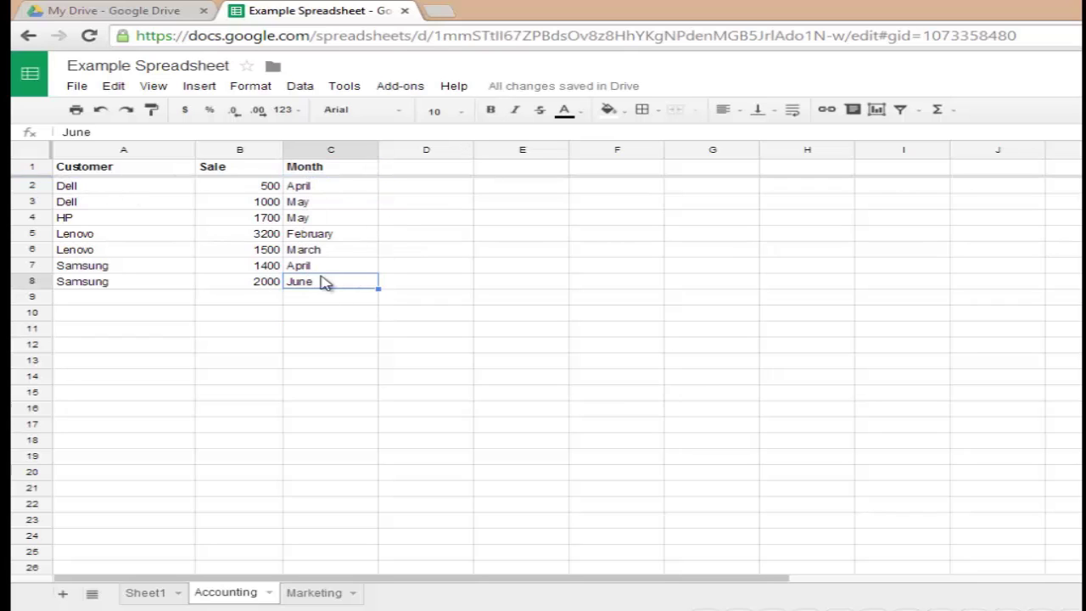
key(Down)
key(Down)
key(Down)
key(Down)
key(Down)
key(Down)
key(Down)
key(Down)
key(Down)
key(Down)
key(Down)
key(Down)
key(Down)
key(Down)
key(Down)
key(Down)
key(Down)
key(Down)
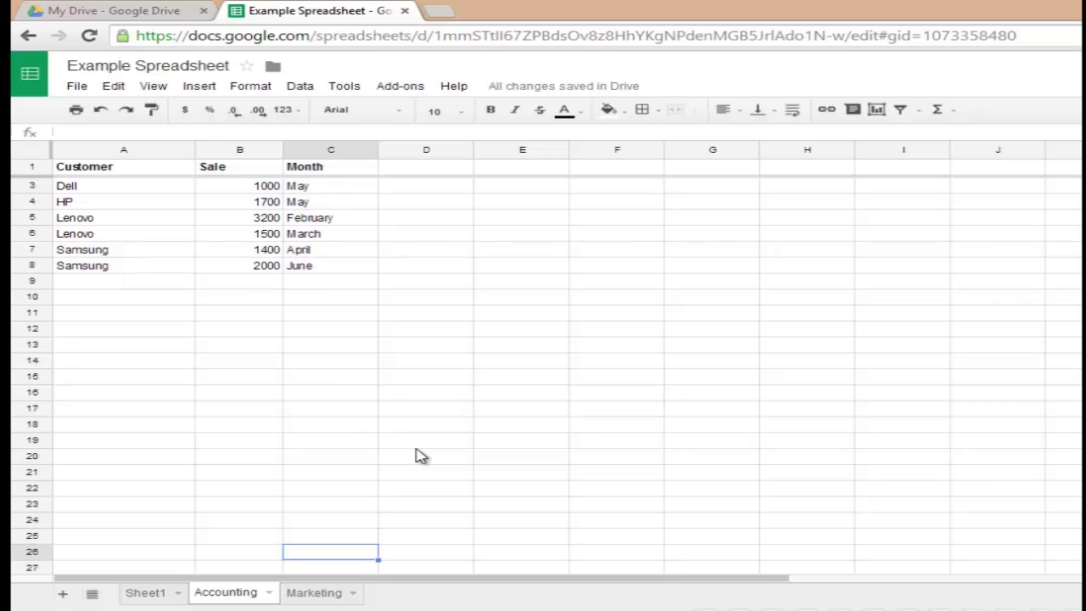
key(Down)
key(Down)
key(Up)
key(Up)
key(Up)
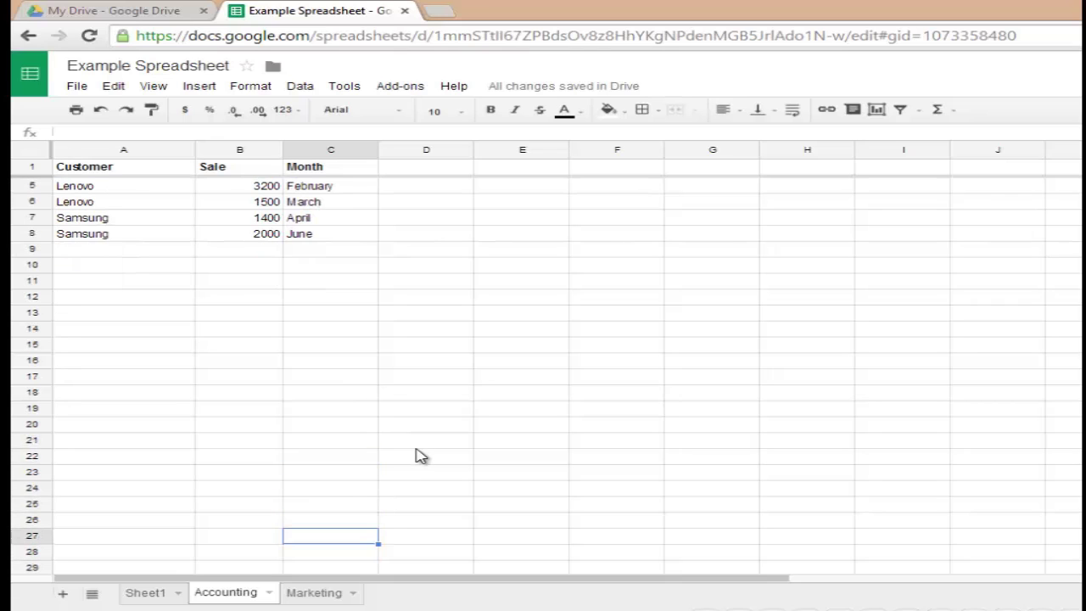
key(Down)
key(Down)
key(Down)
key(Down)
key(Down)
key(Up)
key(Up)
key(Up)
key(Up)
key(Up)
key(Up)
key(Up)
key(Up)
key(Up)
key(Up)
key(Up)
key(Up)
key(Up)
key(Up)
key(Up)
key(Up)
key(Up)
key(Up)
key(Up)
key(Up)
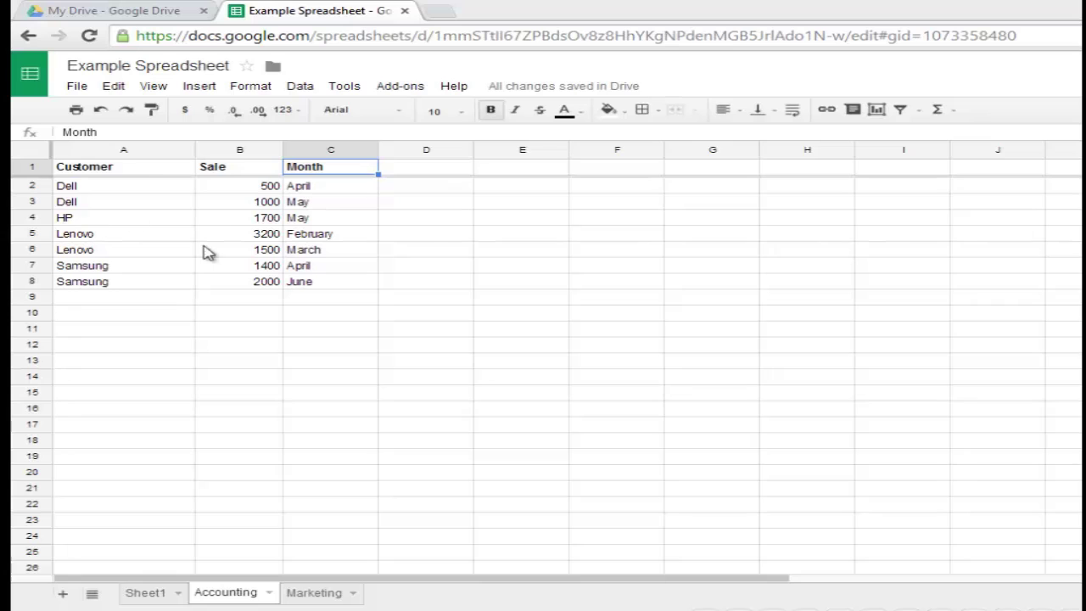
Remove the row freeze from the Accounting sheet by choosing no frozen rows.
click(156, 88)
mouse_move(182, 117)
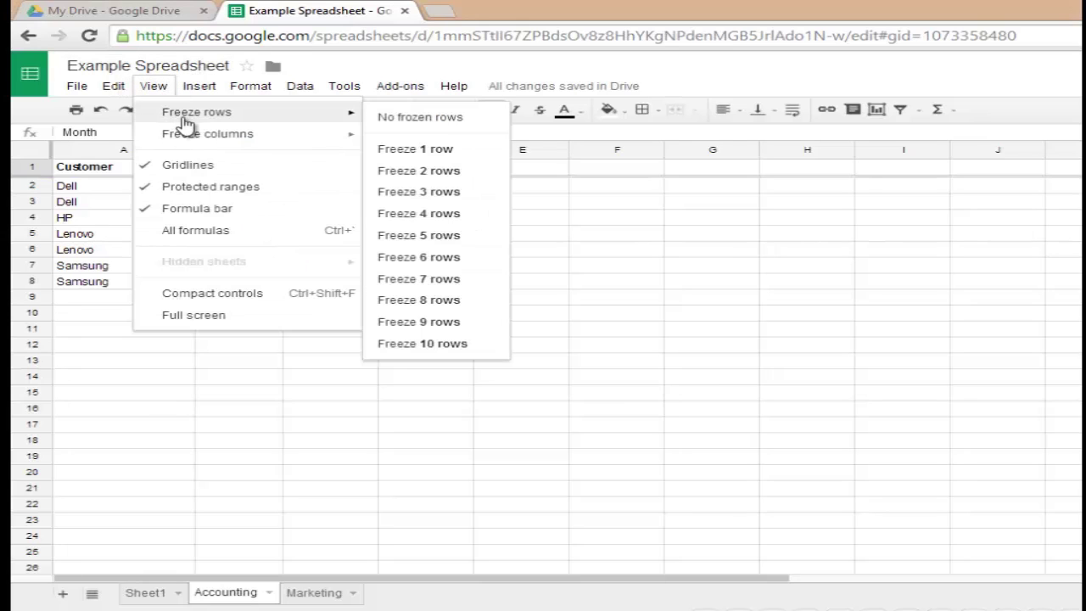
click(450, 119)
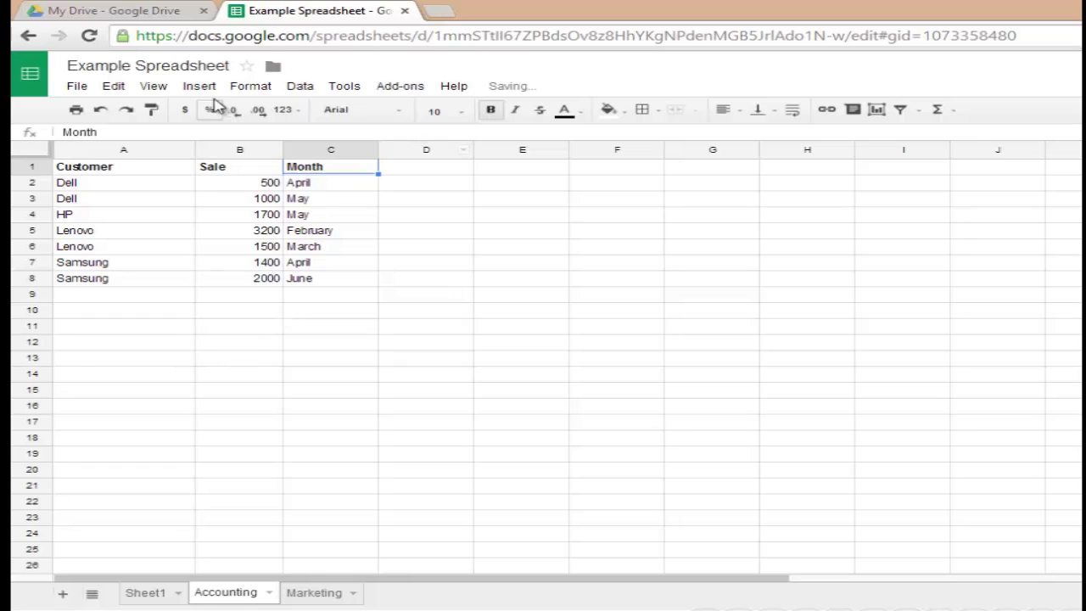
Freeze one column so the Customer column stays fixed while moving across the sheet.
click(156, 89)
mouse_move(183, 93)
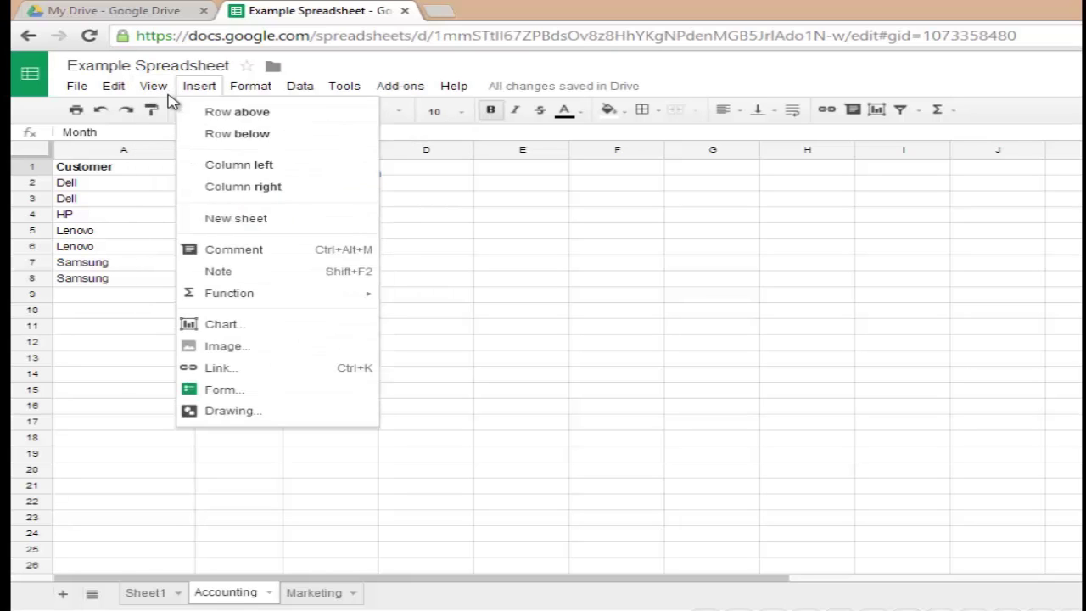
mouse_move(178, 133)
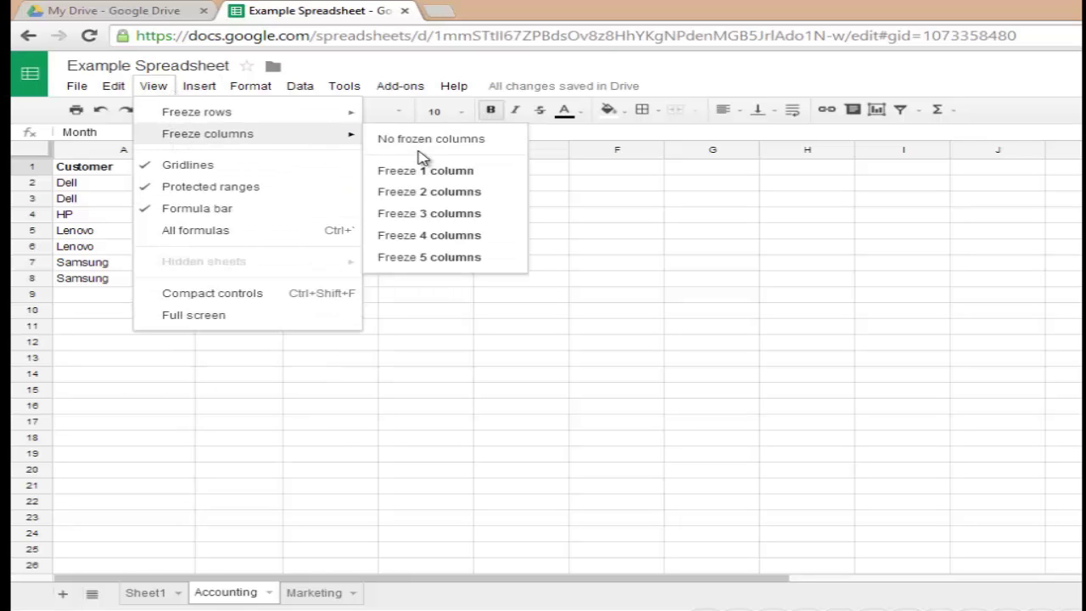
click(438, 173)
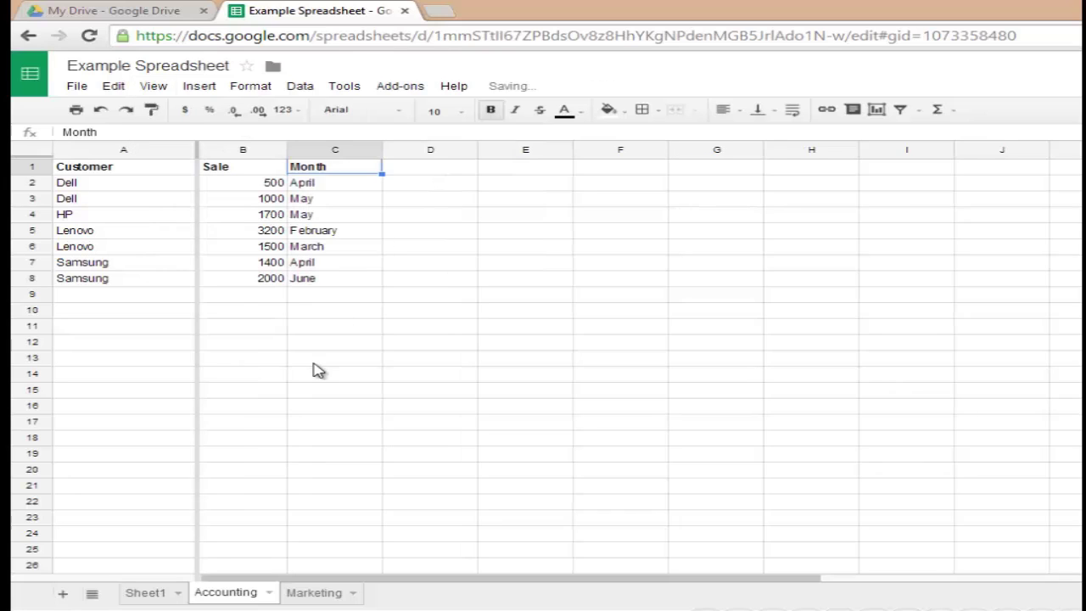
Move across row 11 from column B beyond column J and back to column A to examine the frozen column.
click(265, 327)
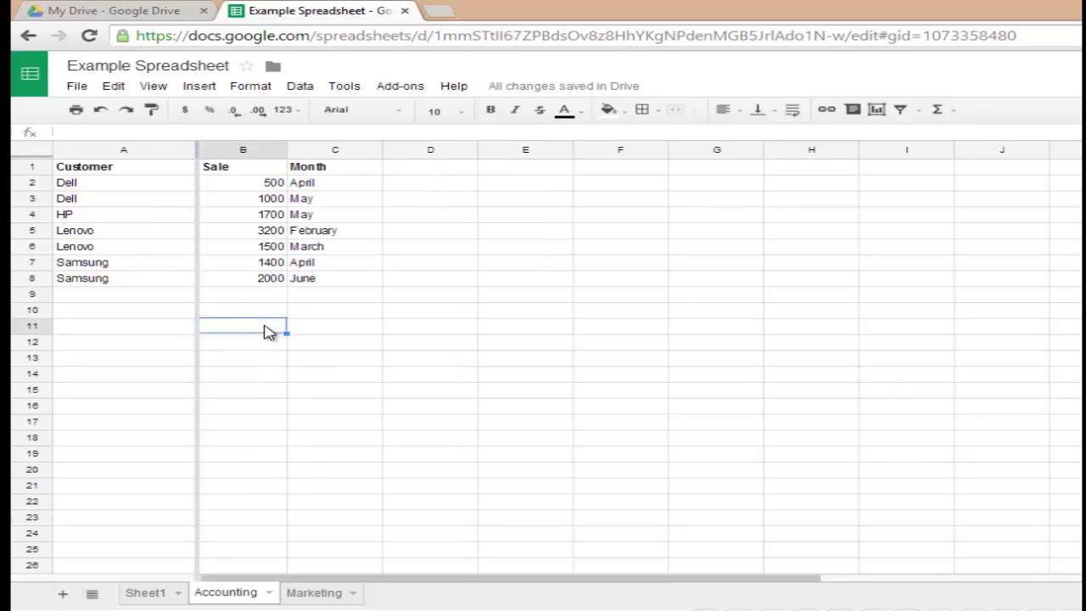
key(Right)
key(Right)
key(Right)
key(Right)
key(Right)
key(Right)
key(Right)
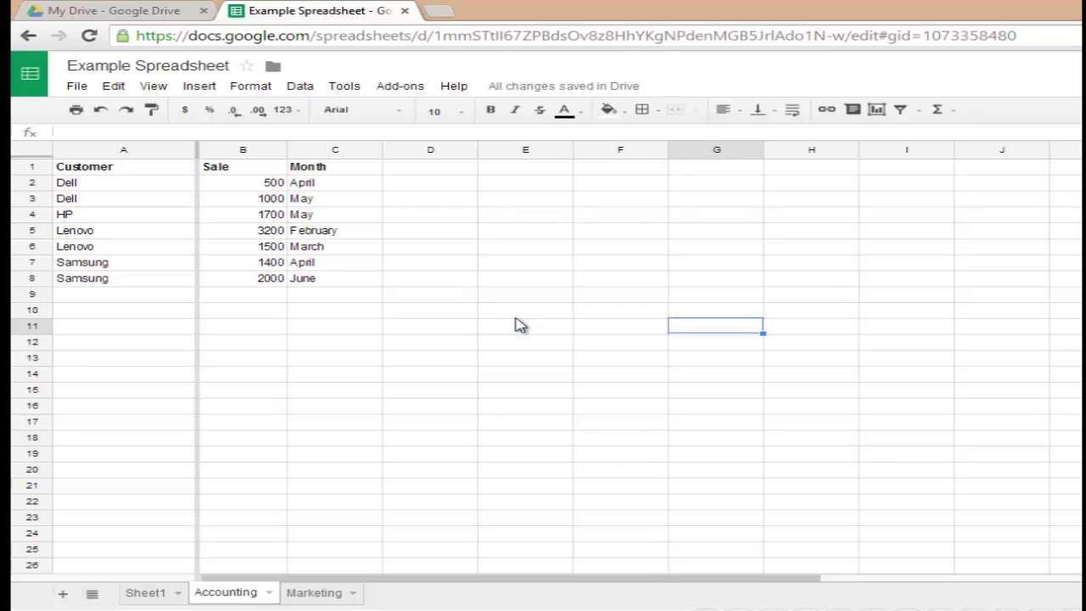
key(Right)
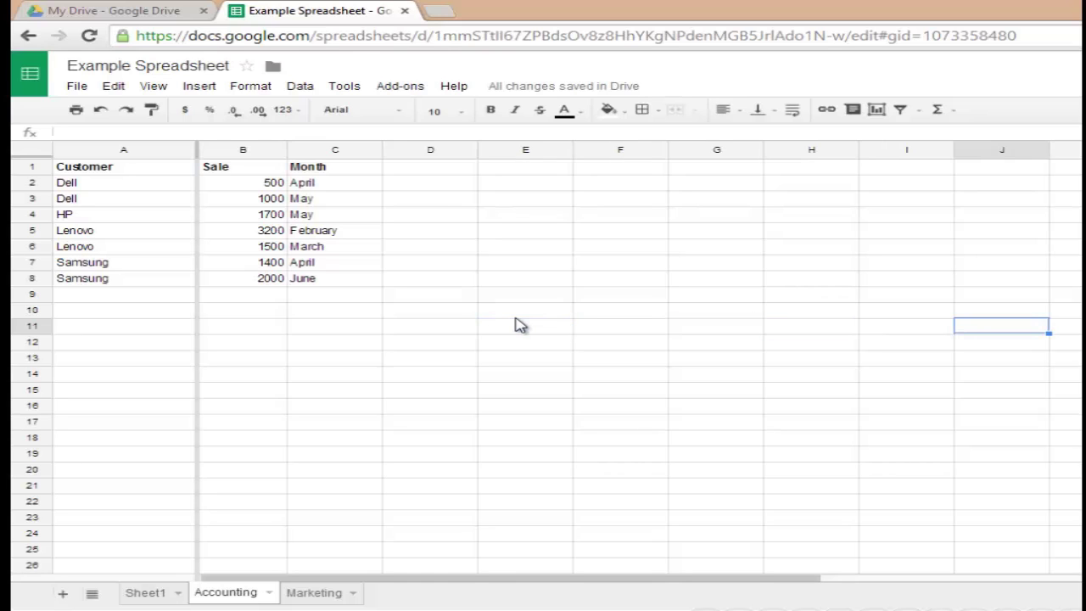
key(Right)
key(Right)
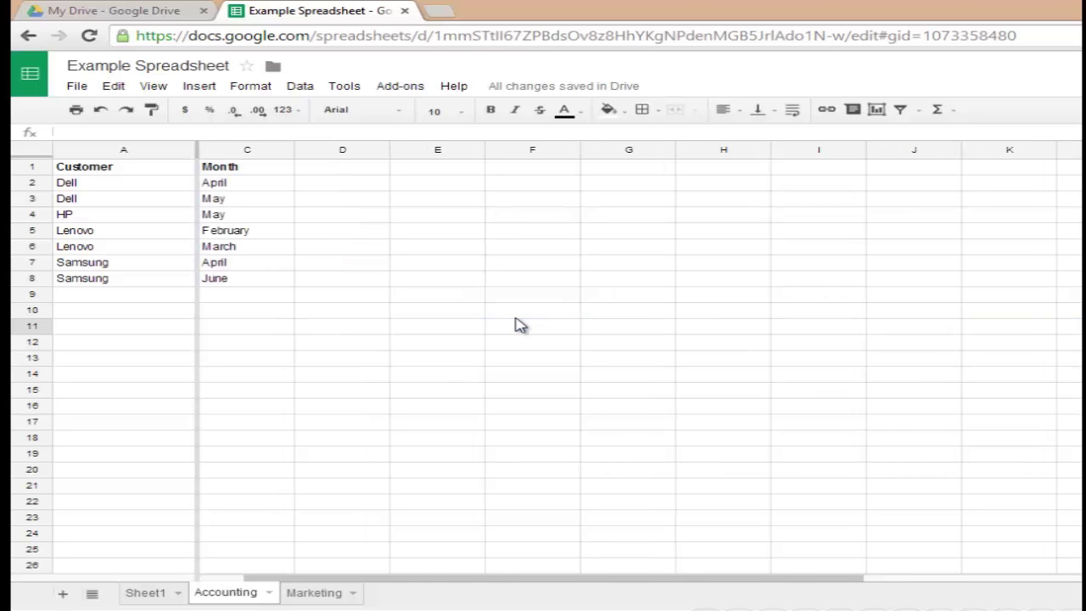
key(Right)
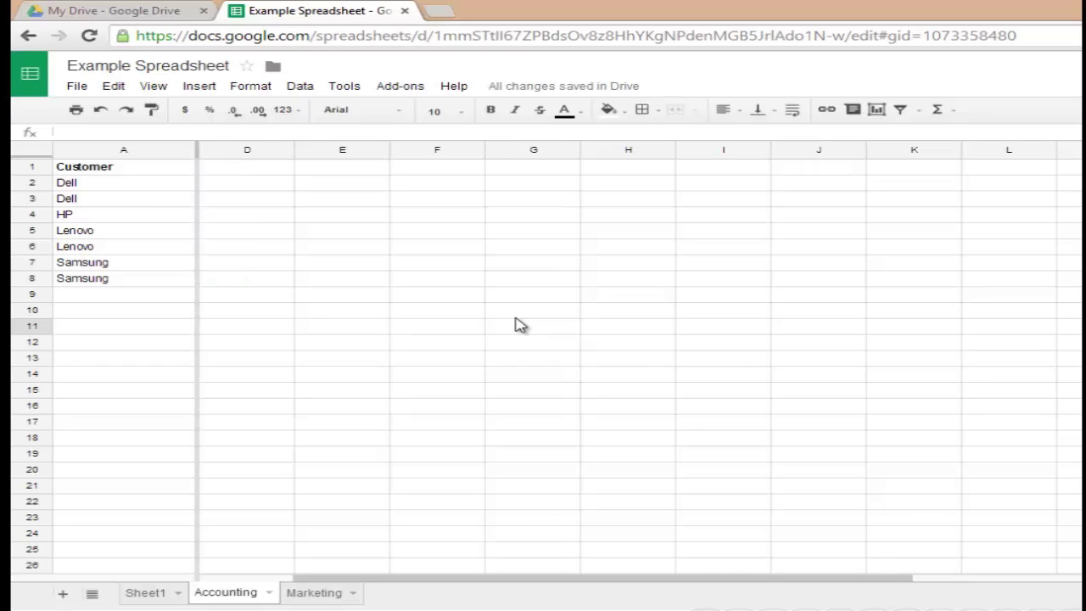
key(Left)
key(Left)
key(Left)
key(Left)
key(Left)
key(Left)
key(Left)
key(Left)
key(Left)
key(Left)
key(Left)
key(Left)
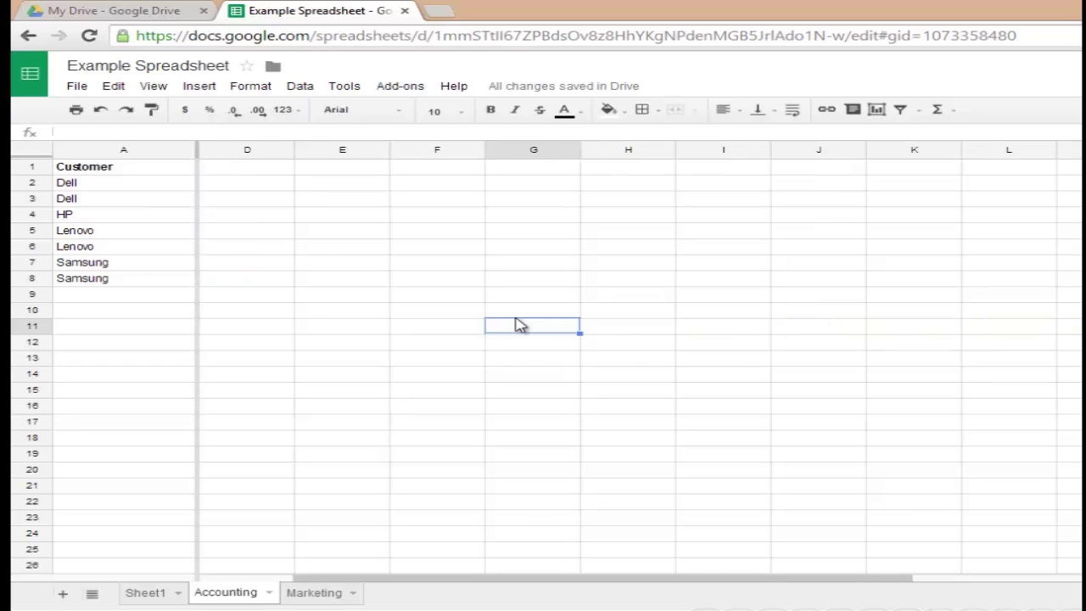
Remove the column freeze from the Accounting sheet by choosing no frozen columns.
click(159, 87)
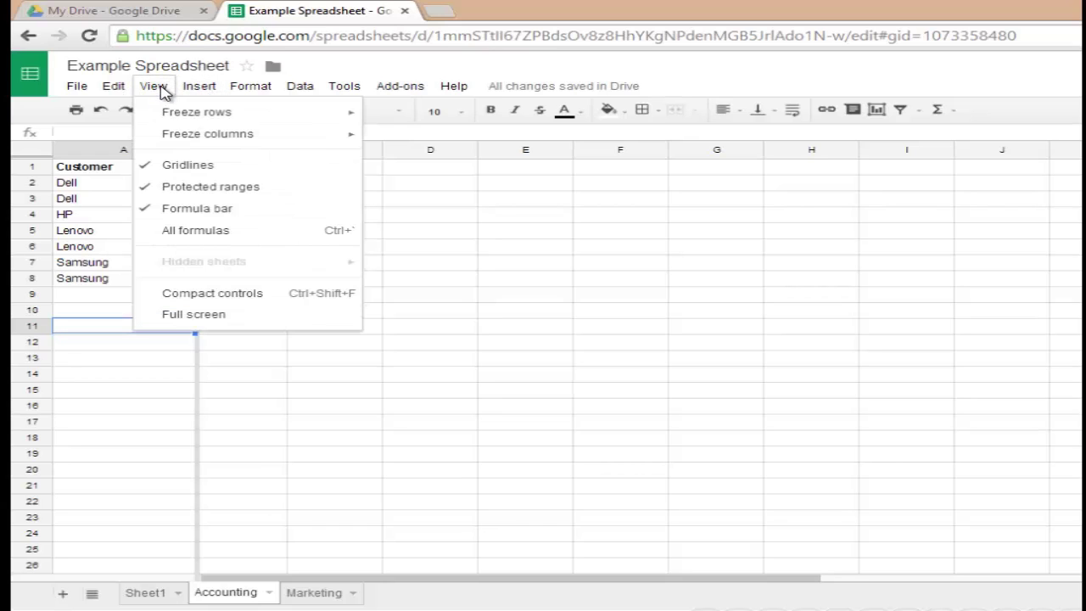
mouse_move(190, 119)
mouse_move(354, 139)
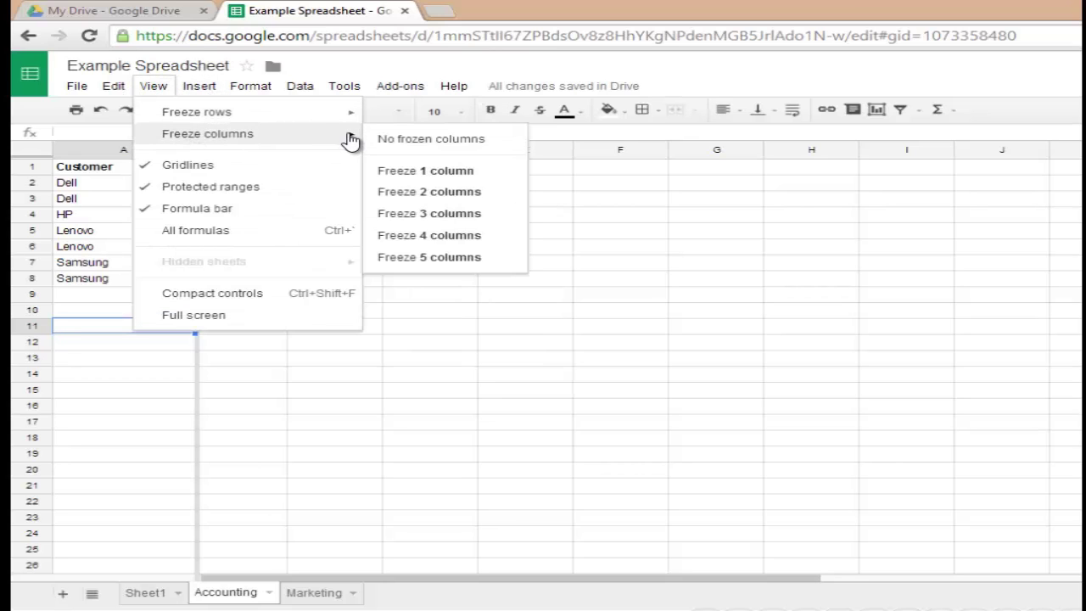
click(466, 143)
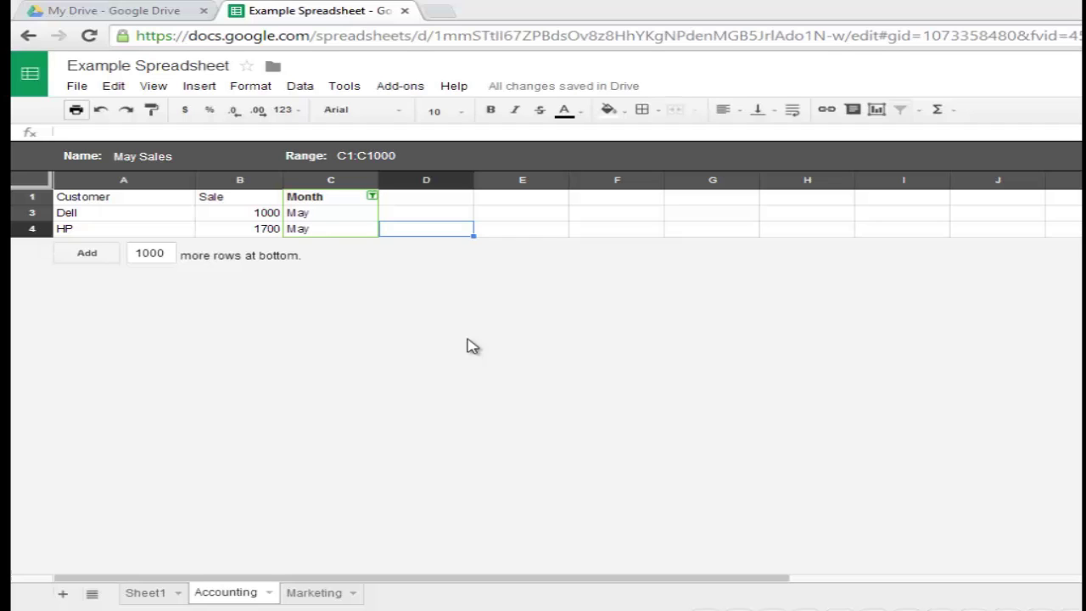
Leave the May Sales filter view by setting the active filter view to None.
click(304, 88)
mouse_move(363, 264)
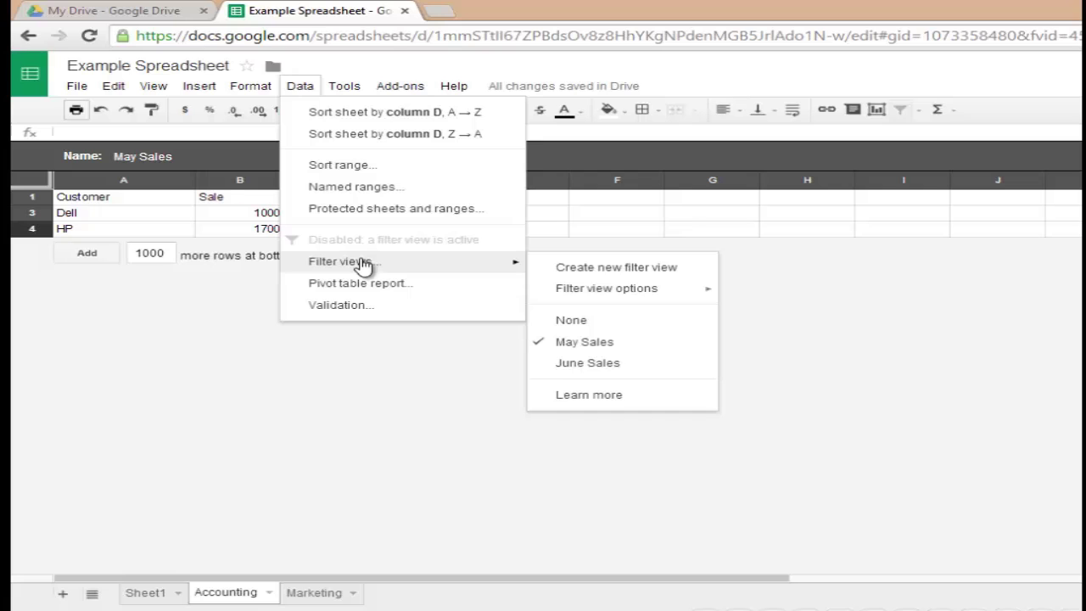
click(571, 321)
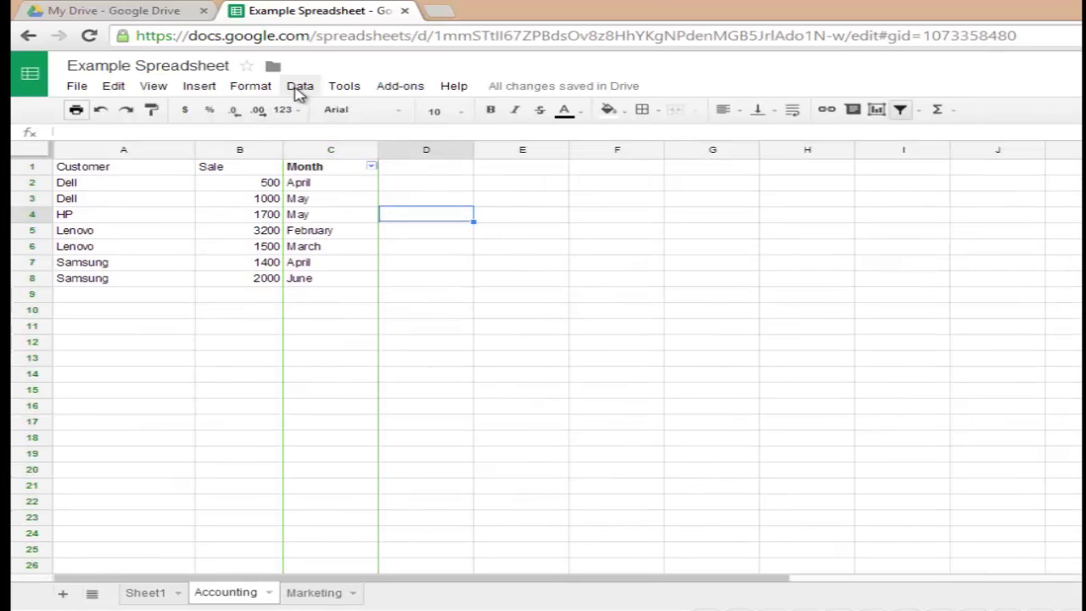
click(467, 331)
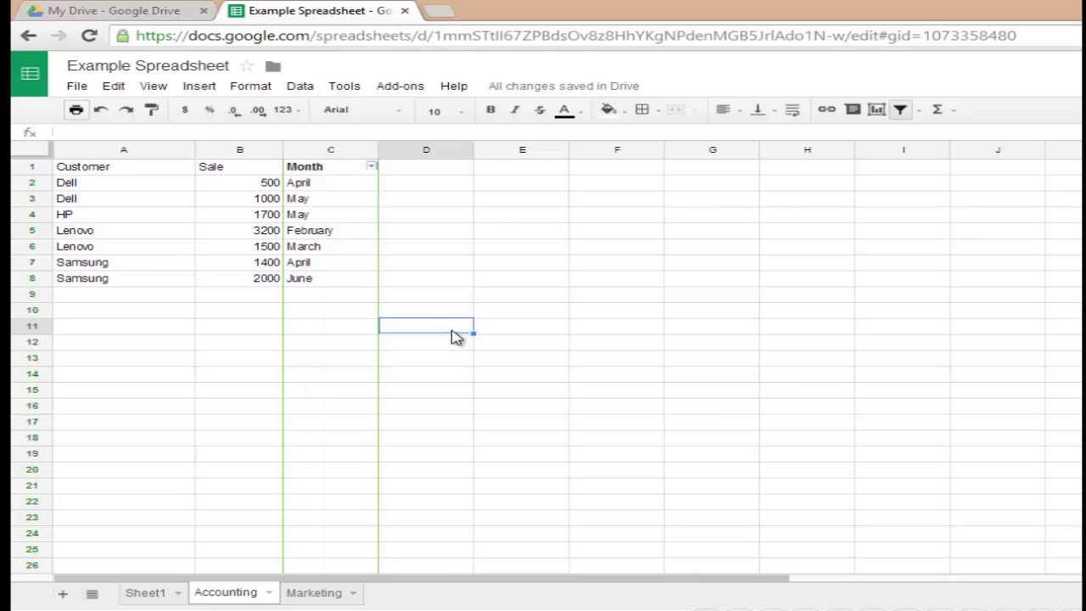
Filter the Month column to April only, excluding blanks, February, June, March and May.
click(371, 166)
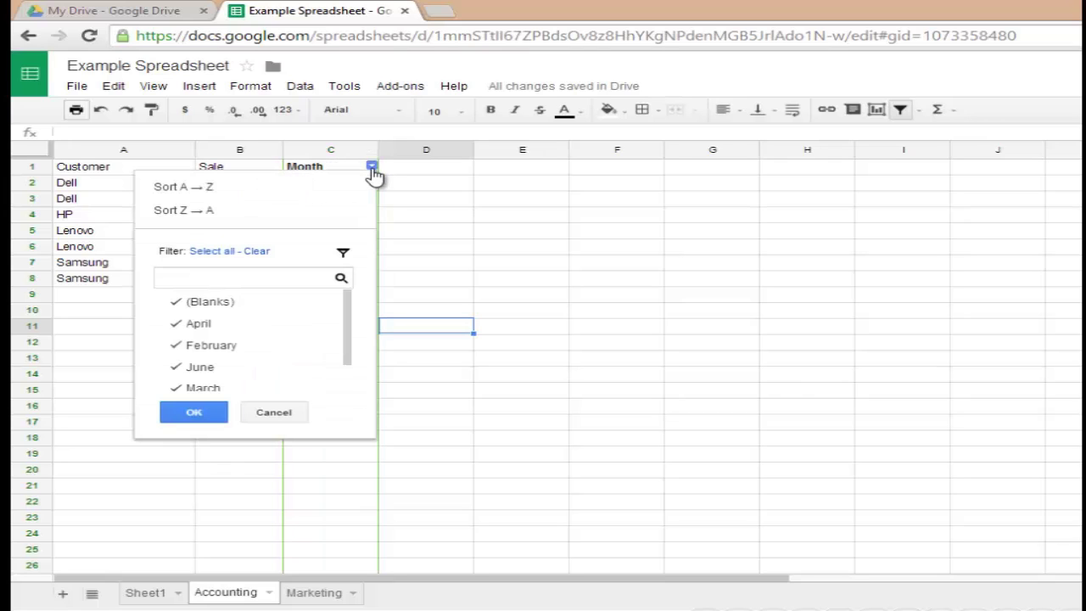
click(188, 303)
click(189, 347)
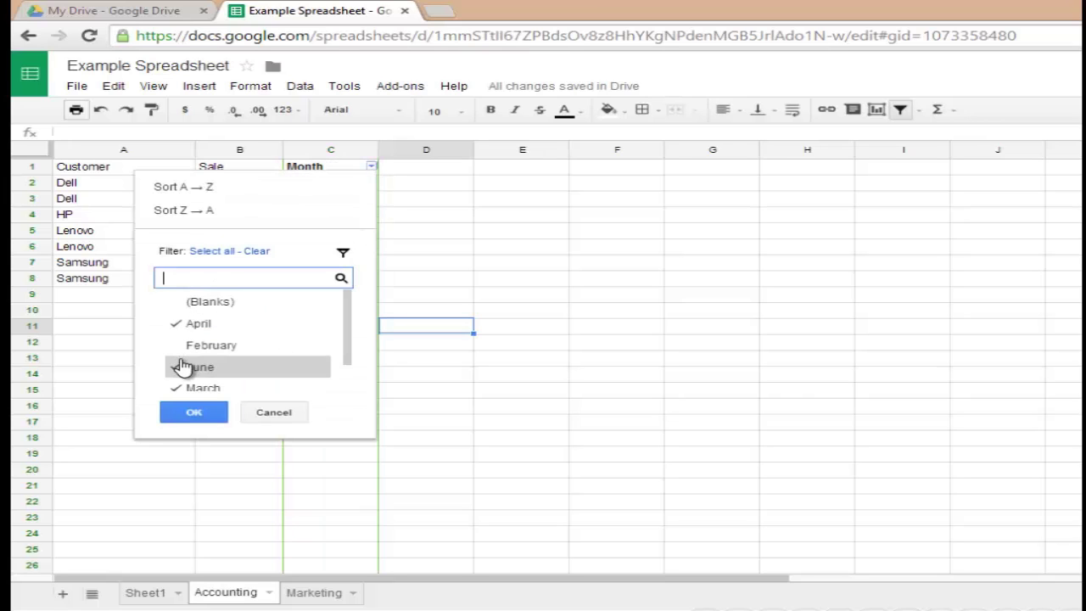
click(182, 367)
click(184, 388)
drag(353, 330, 353, 385)
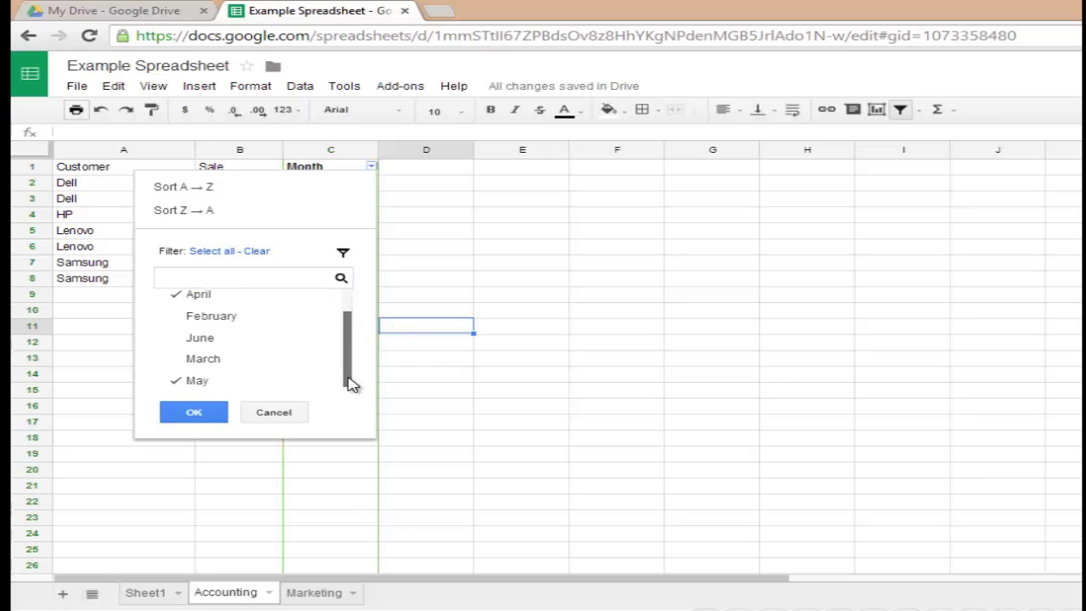
click(187, 383)
click(194, 411)
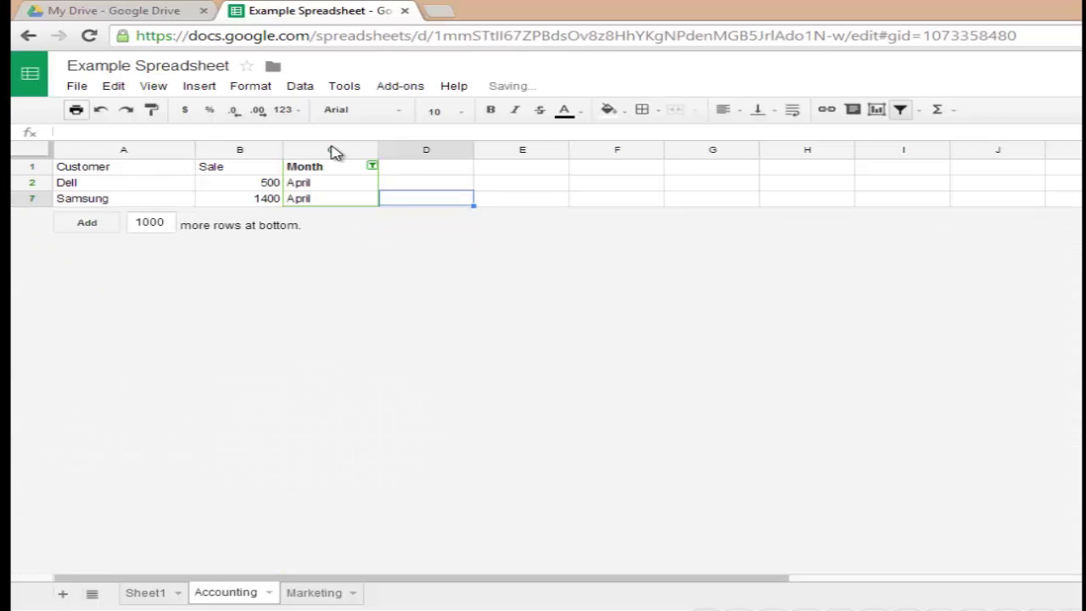
Save the current filter as a filter view and name it April Sales.
click(301, 90)
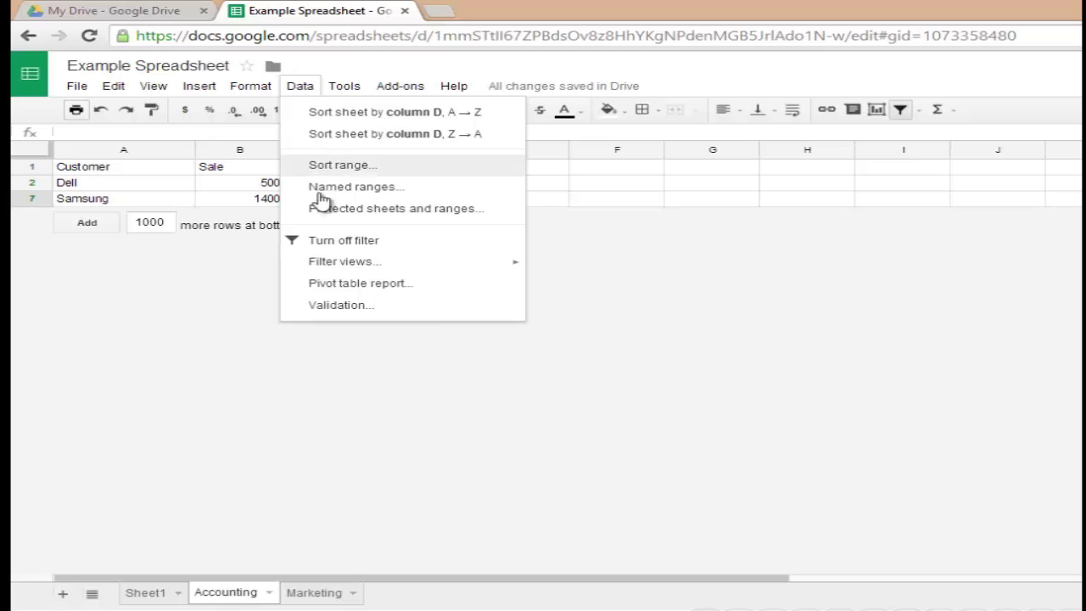
mouse_move(332, 265)
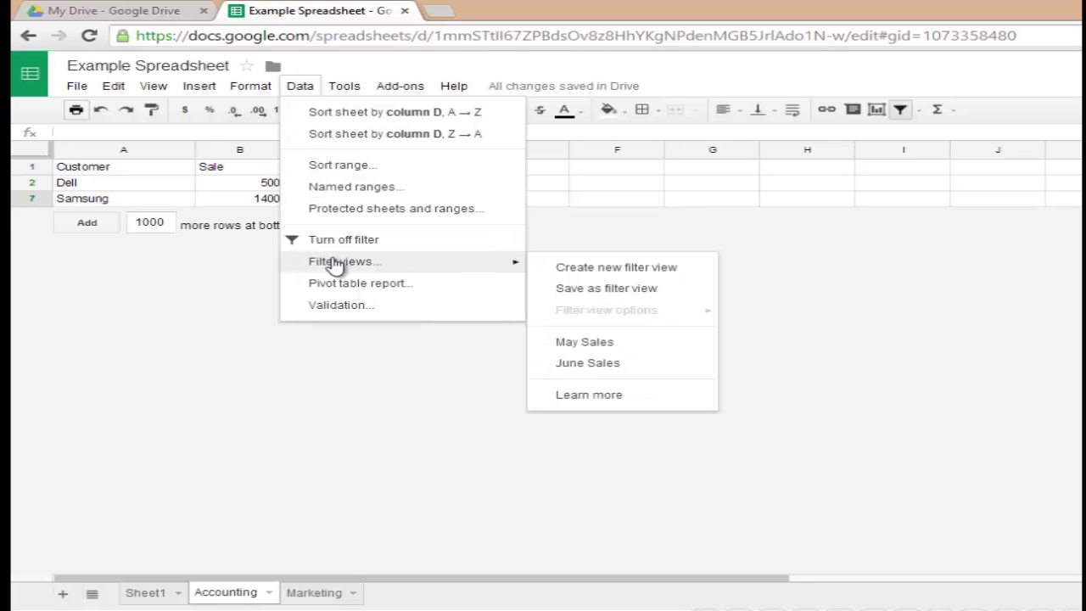
click(630, 293)
click(173, 157)
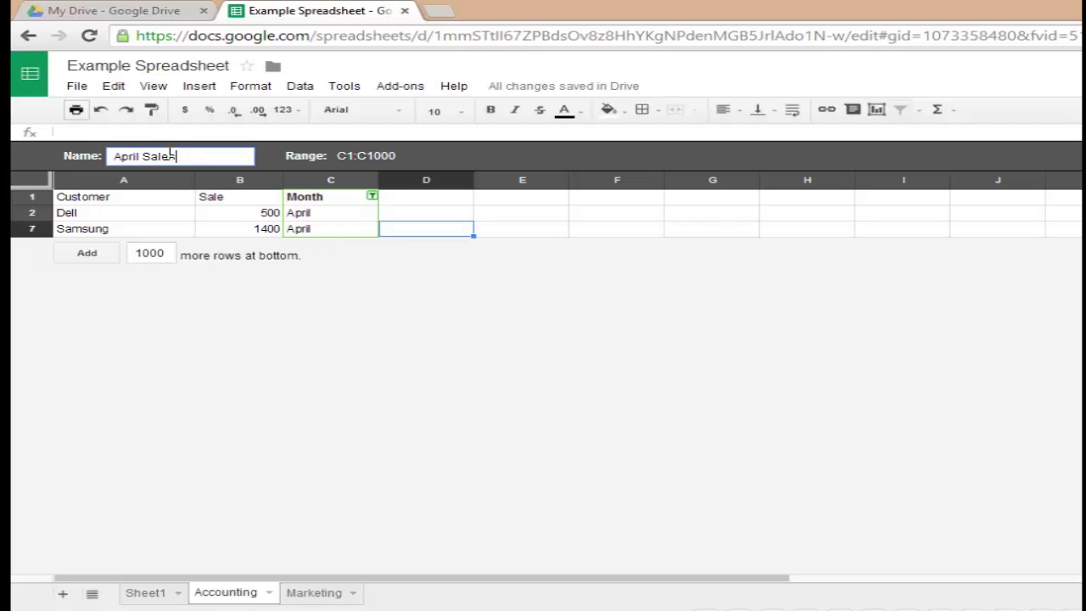
key(Return)
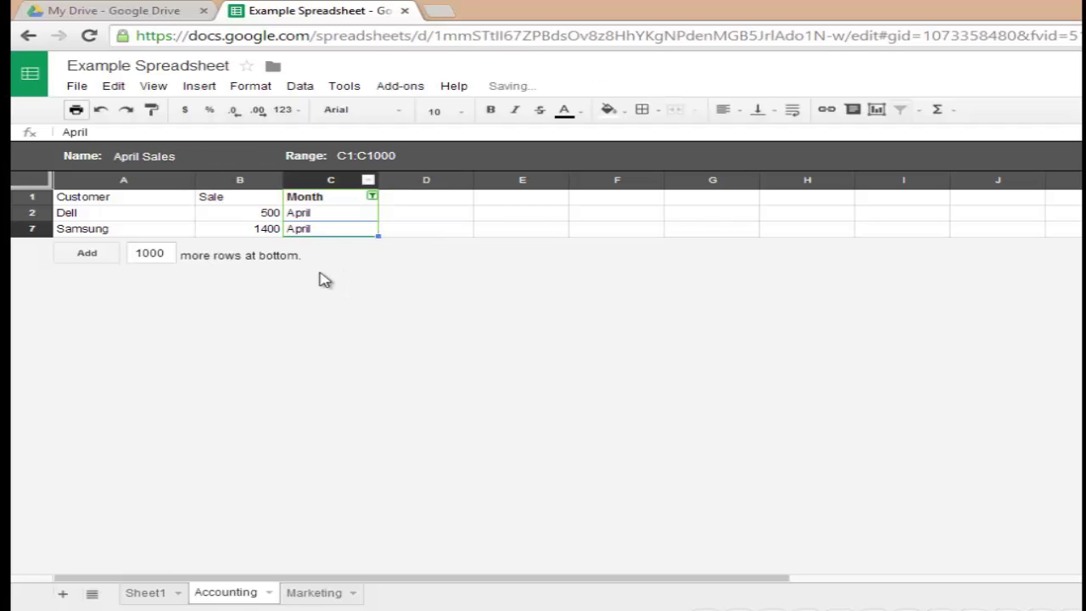
Display the May Sales filter view and switch from it to the June Sales filter view.
click(300, 86)
mouse_move(355, 265)
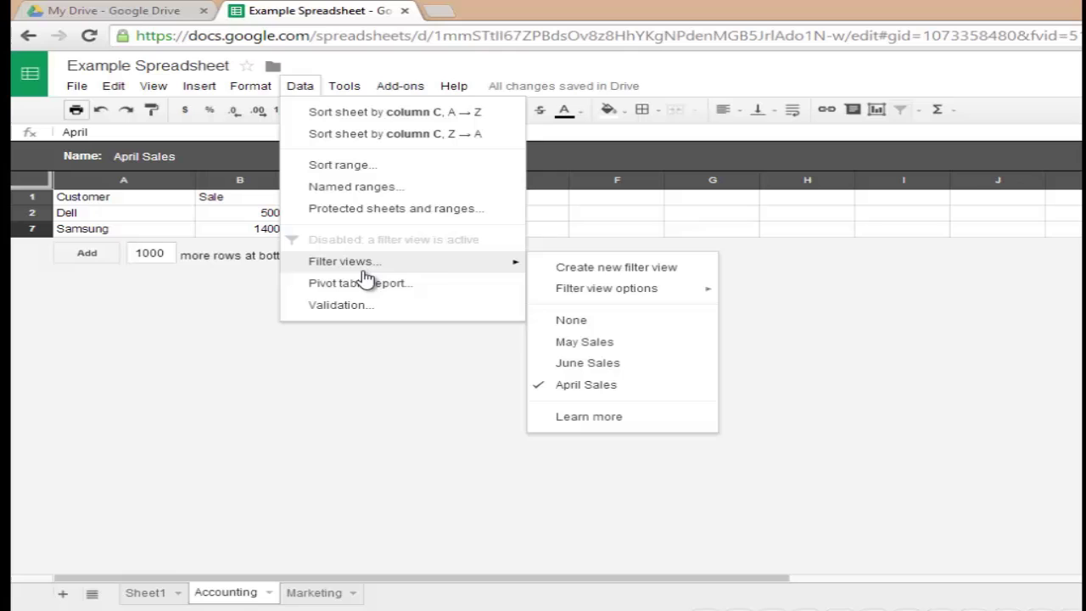
click(569, 342)
click(314, 88)
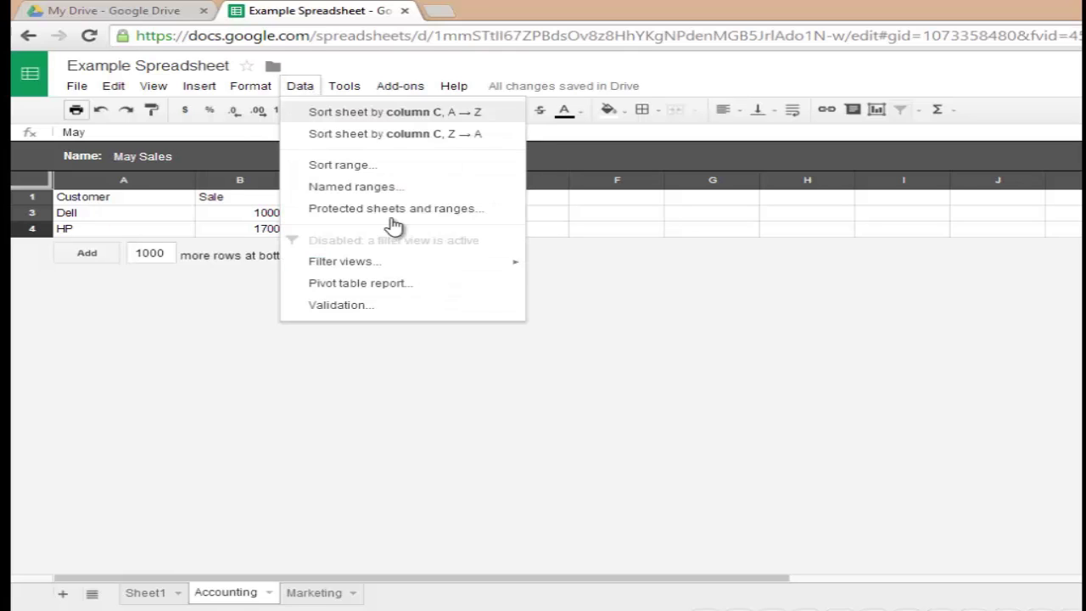
mouse_move(445, 265)
click(563, 365)
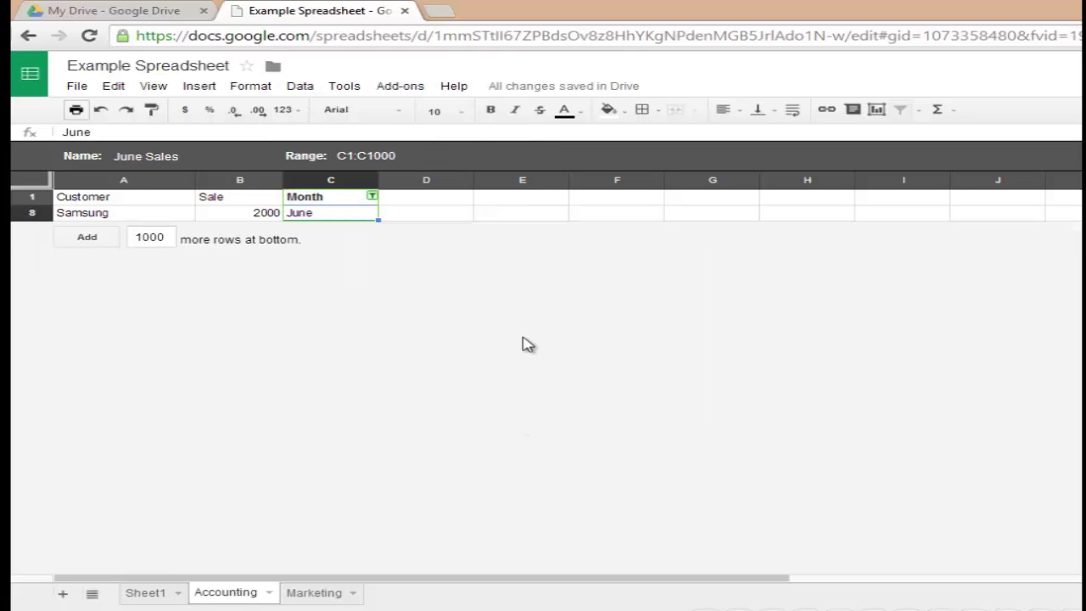
Switch to the April Sales filter view.
click(300, 86)
mouse_move(475, 263)
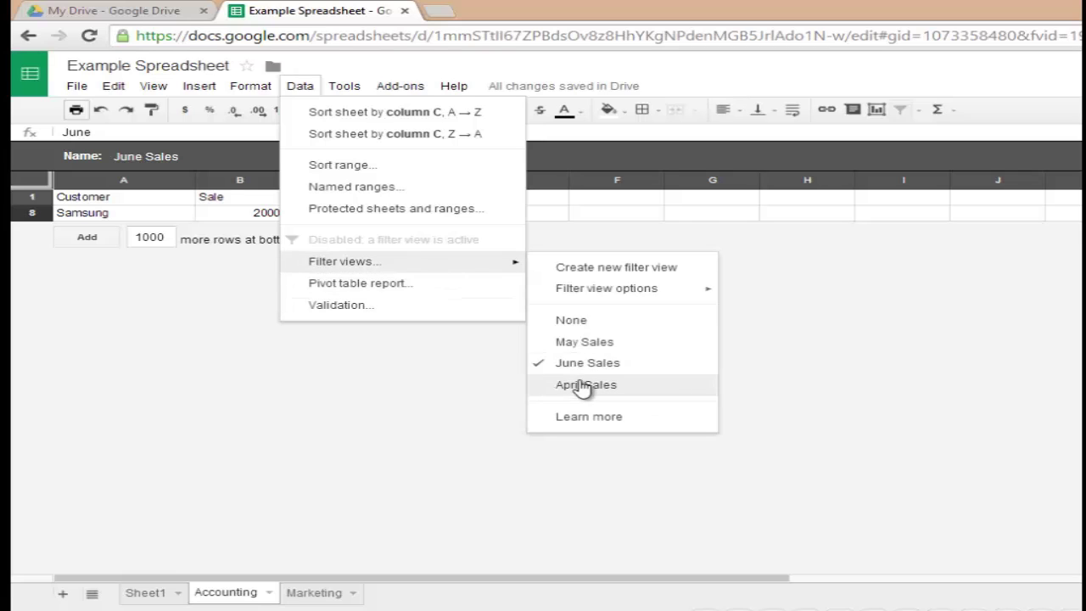